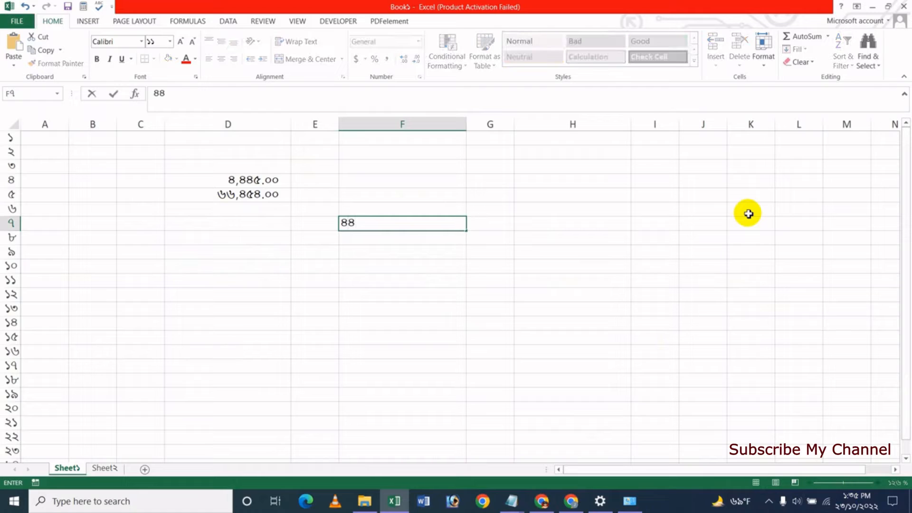
Enter ৪৪৪৪৫৪ in cell F7 and ১৫০৫৫০ in cell F8
{"action": "key", "text": "Return"}
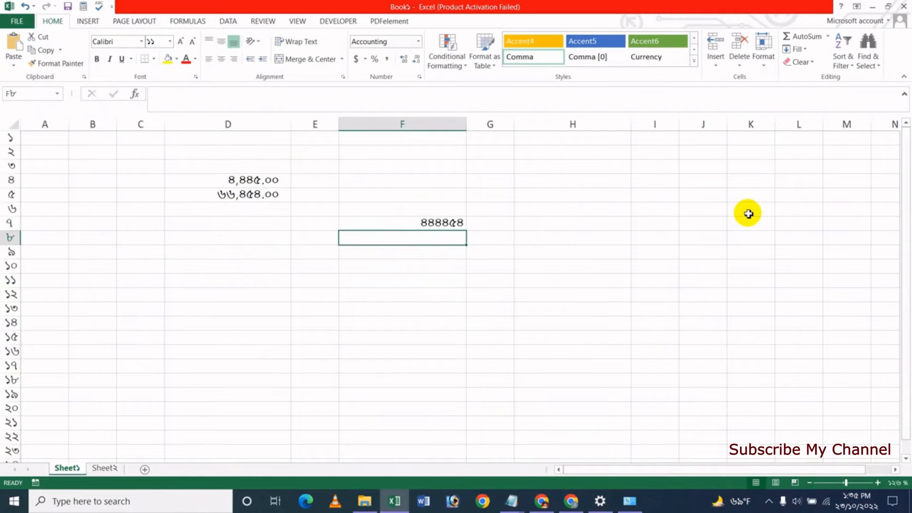
{"action": "type", "text": "১৫০৫৫০"}
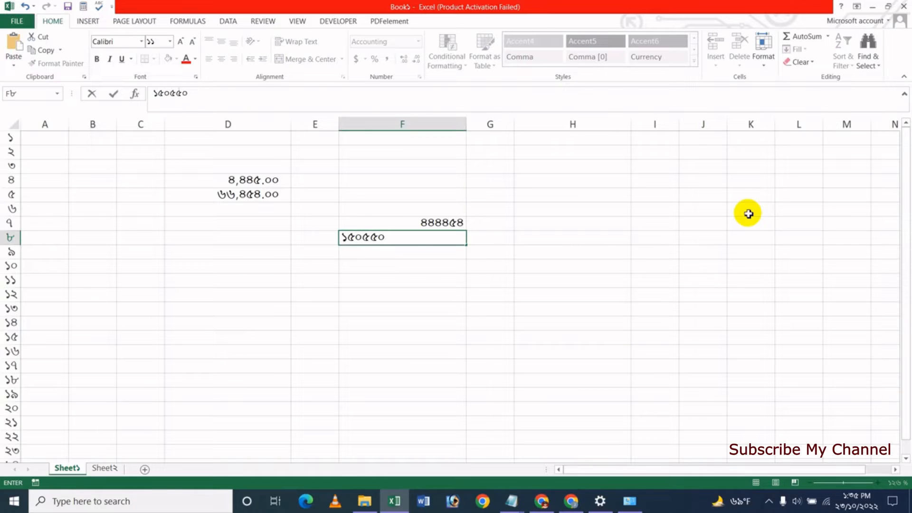
{"action": "key", "text": "Return"}
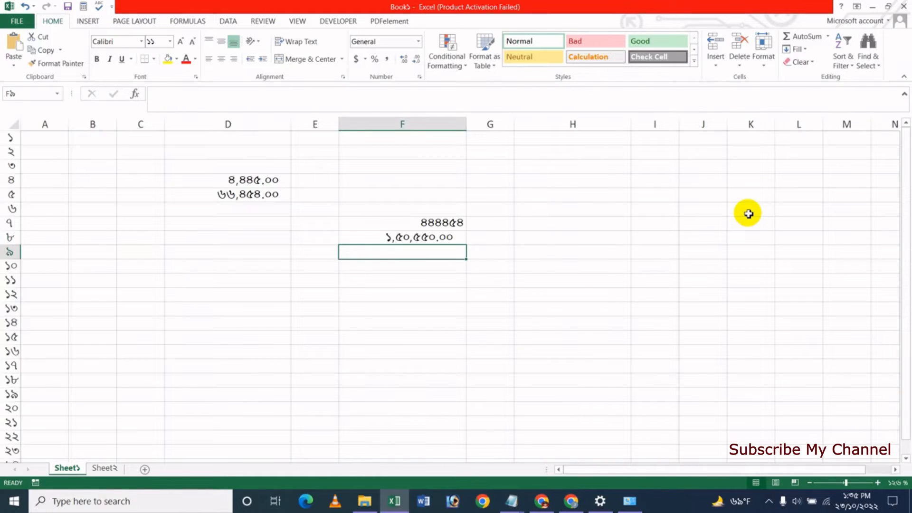
{"action": "key", "text": "Up"}
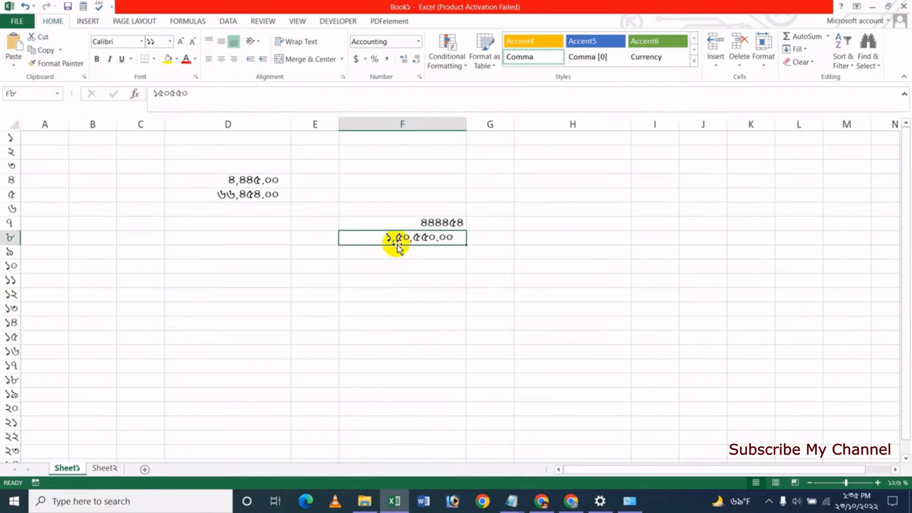
{"action": "left_click", "coordinate": [572, 169]}
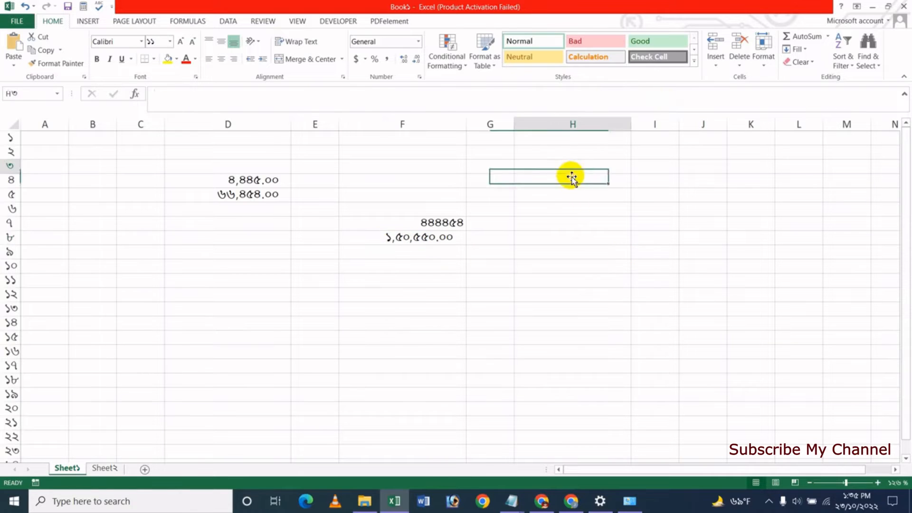
Add a new worksheet and enter ১৫৬৫৮০ in its cell C3
{"action": "left_click", "coordinate": [145, 470]}
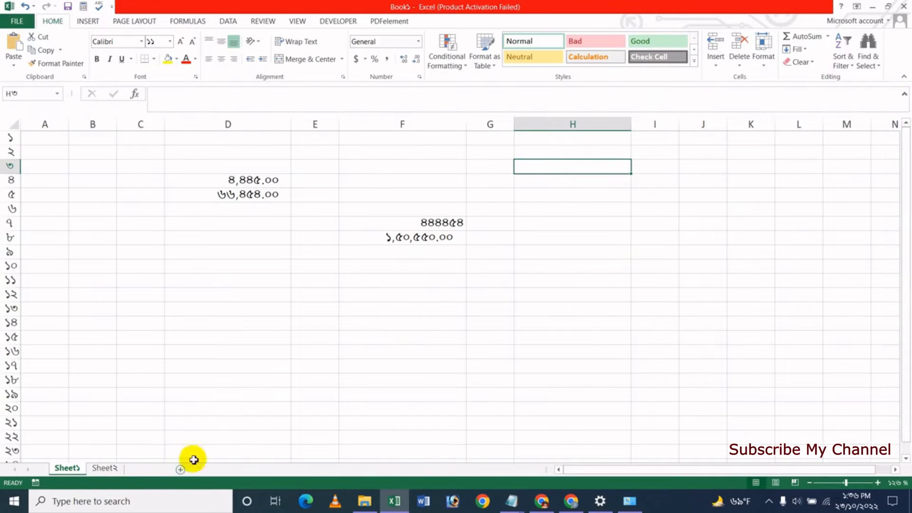
{"action": "left_click", "coordinate": [853, 482]}
{"action": "left_click", "coordinate": [244, 196]}
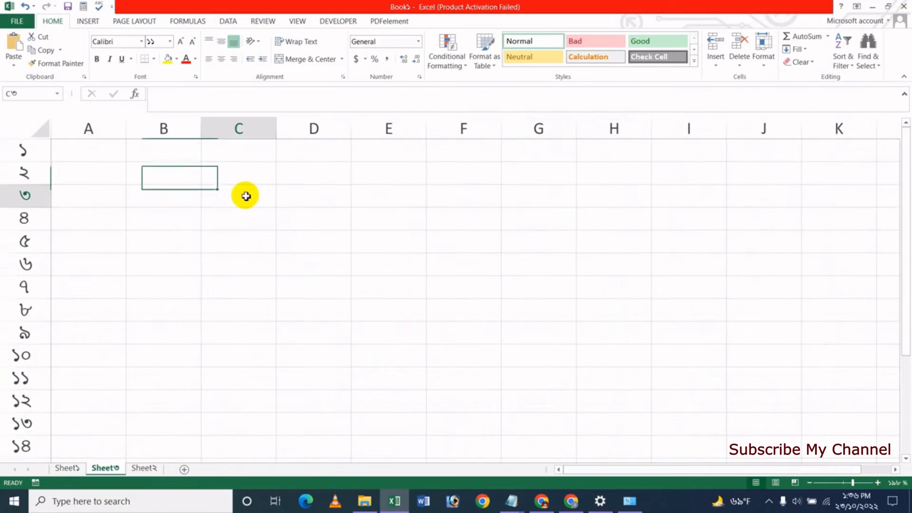
{"action": "type", "text": "১৫৬৫৮০"}
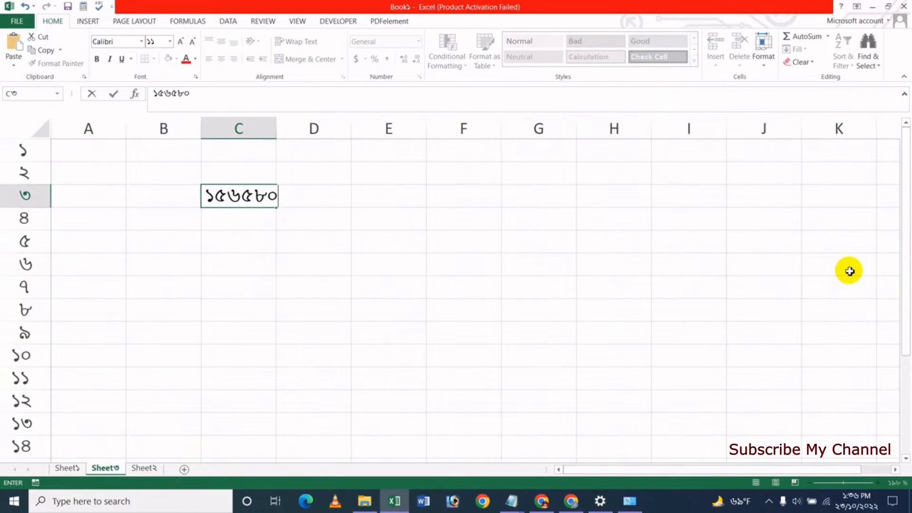
{"action": "key", "text": "Return"}
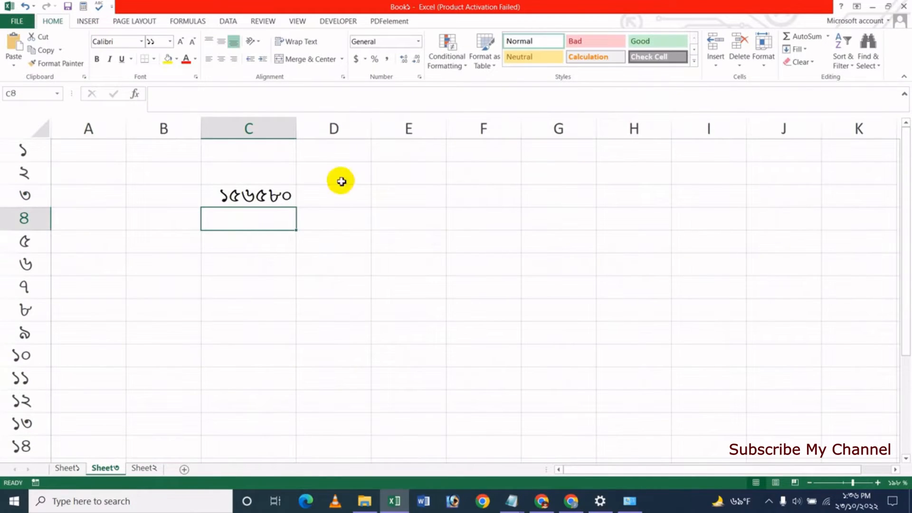
Apply the Bangla (Bangladesh) accounting format to cell C3 and widen column C to fit the full amount
{"action": "left_click_drag", "start_coordinate": [299, 128], "coordinate": [314, 129]}
{"action": "key", "text": "Down"}
{"action": "key", "text": "Down"}
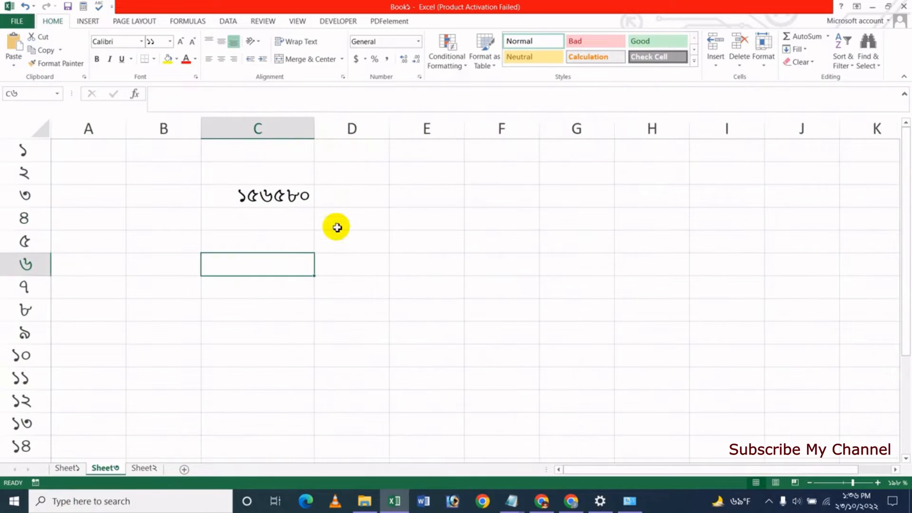
{"action": "left_click", "coordinate": [251, 196]}
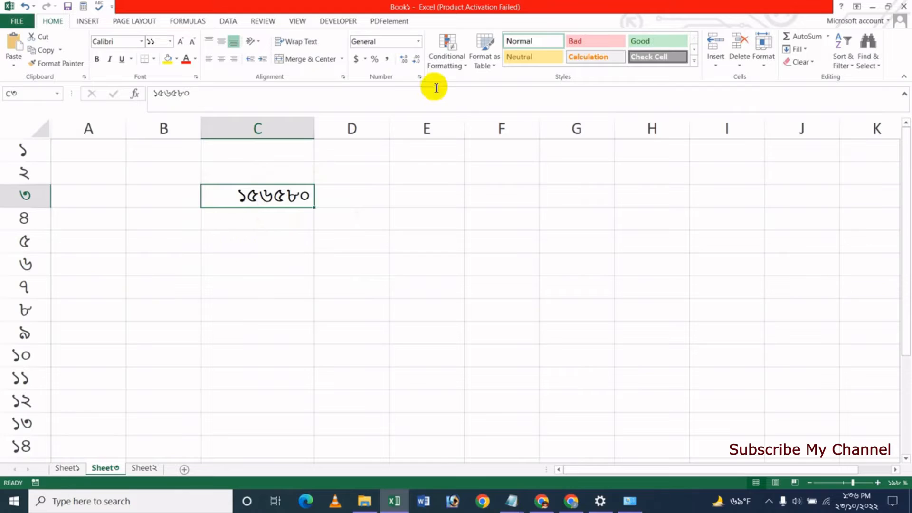
{"action": "left_click", "coordinate": [364, 60]}
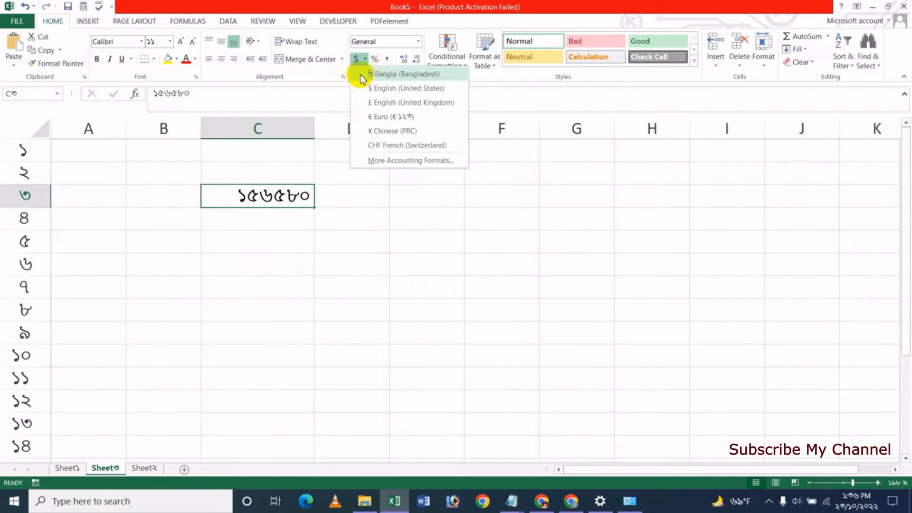
{"action": "left_click", "coordinate": [400, 75]}
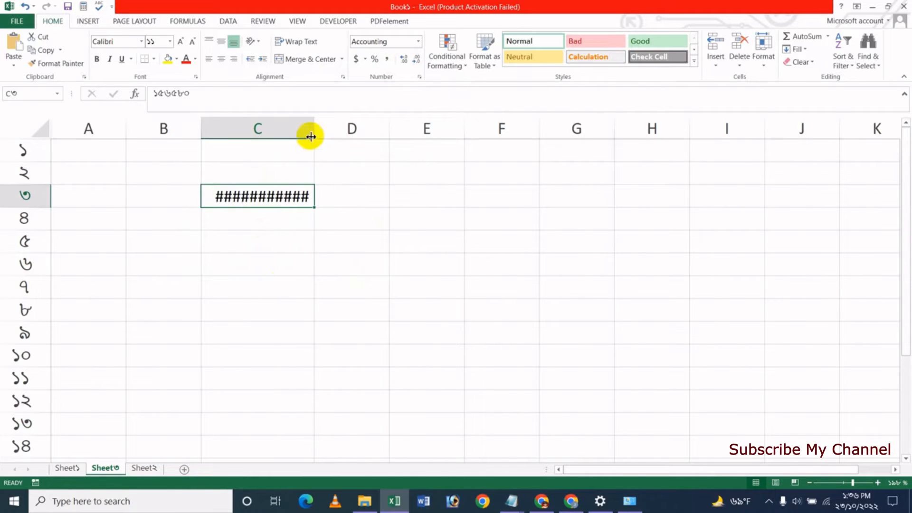
{"action": "left_click_drag", "start_coordinate": [313, 126], "coordinate": [356, 165]}
{"action": "left_click", "coordinate": [270, 266]}
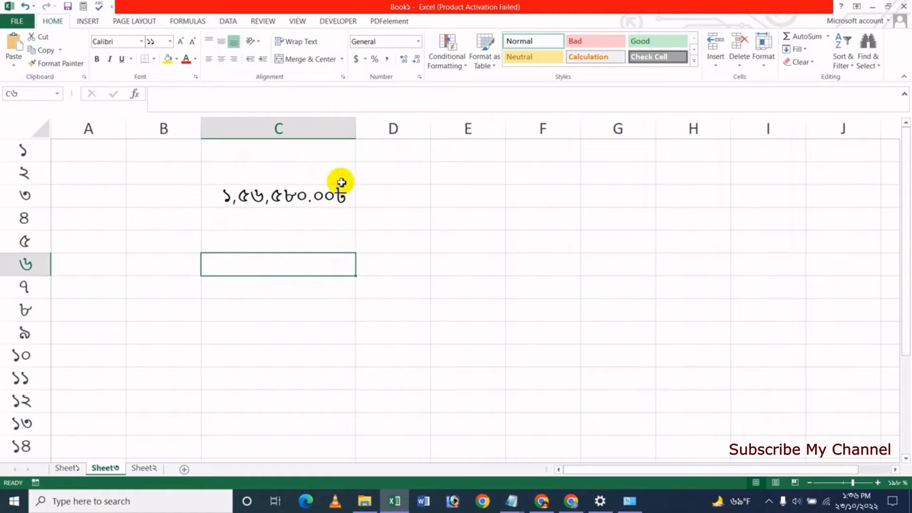
Remove both decimal places from the taka amount in cell C3
{"action": "left_click", "coordinate": [279, 197]}
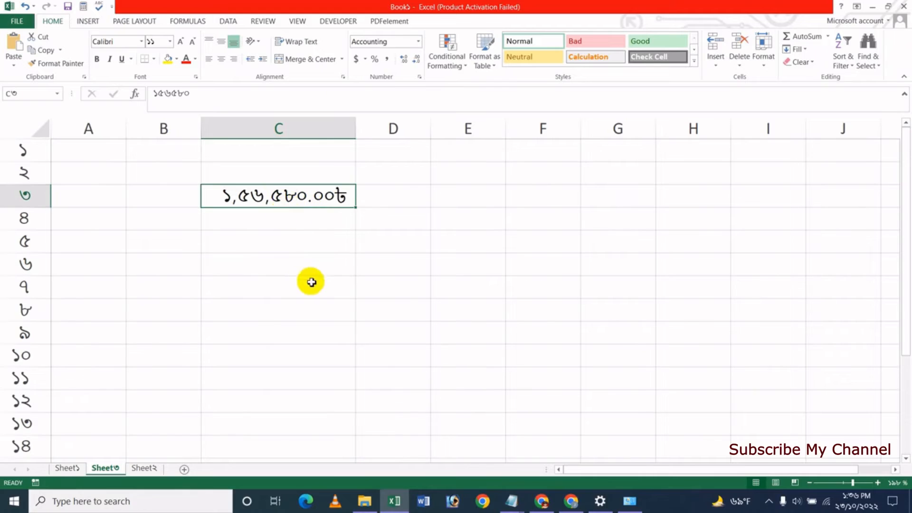
{"action": "left_click", "coordinate": [416, 61]}
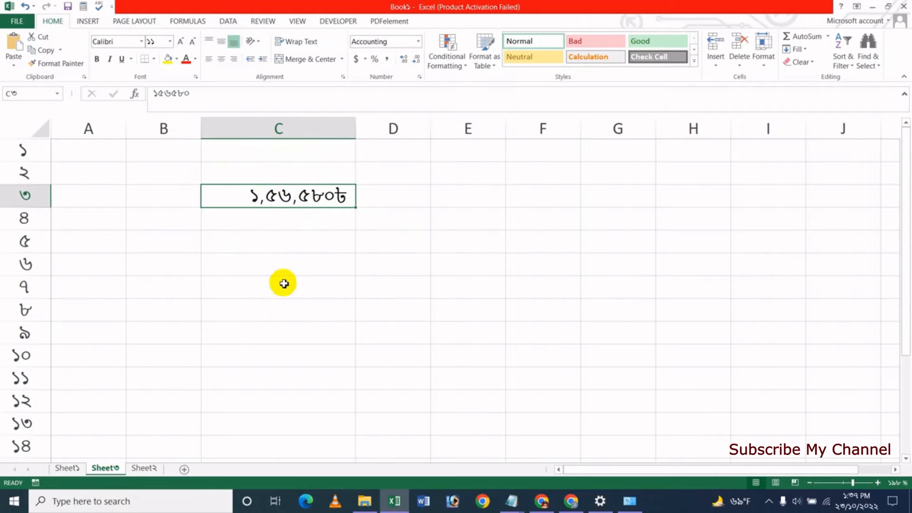
{"action": "key", "text": "Down"}
{"action": "key", "text": "Down"}
{"action": "key", "text": "Down"}
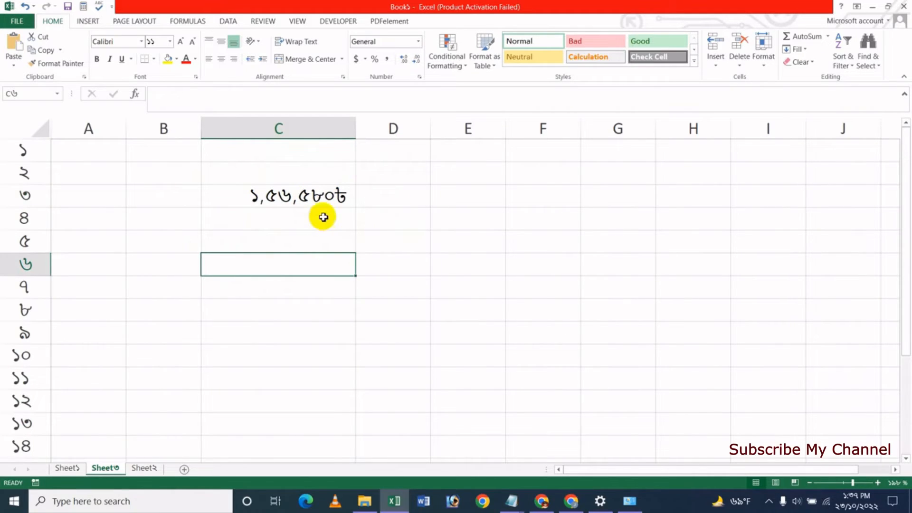
Restore two decimal places to the taka amount in cell C3
{"action": "left_click", "coordinate": [315, 195]}
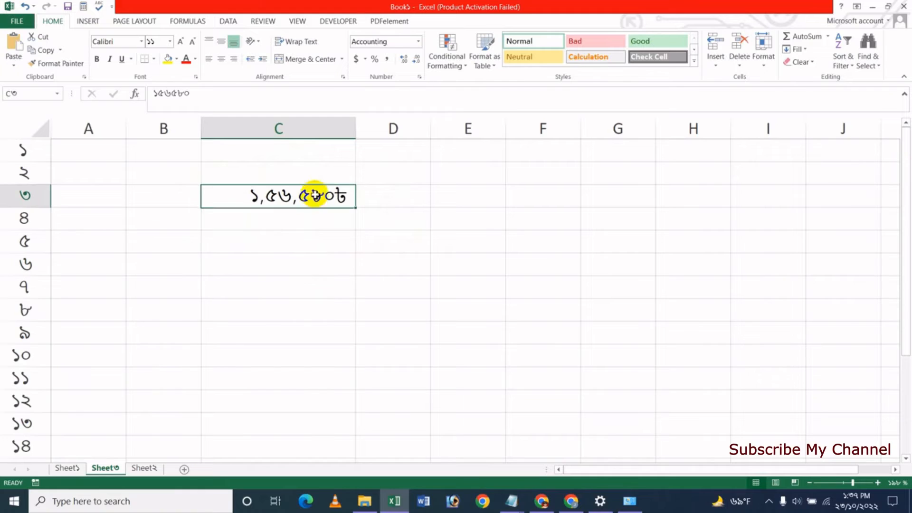
{"action": "left_click", "coordinate": [403, 60]}
{"action": "left_click", "coordinate": [403, 60]}
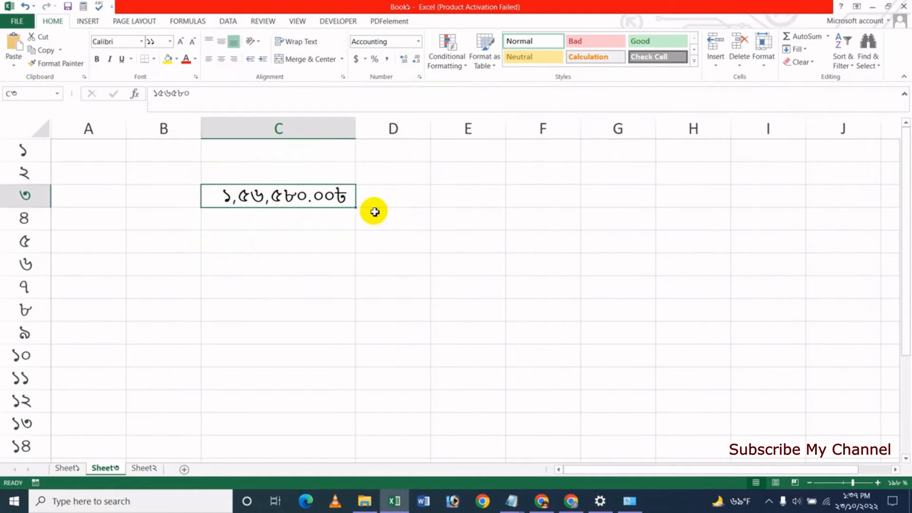
{"action": "left_click", "coordinate": [312, 289]}
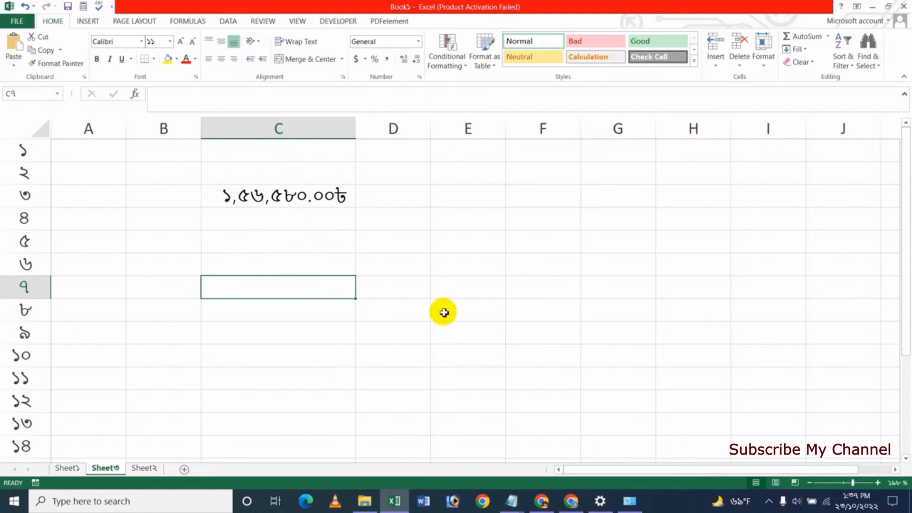
Widen column E and enter ১৫৪৮৯৭৮৯২ in cell E4
{"action": "left_click", "coordinate": [316, 238]}
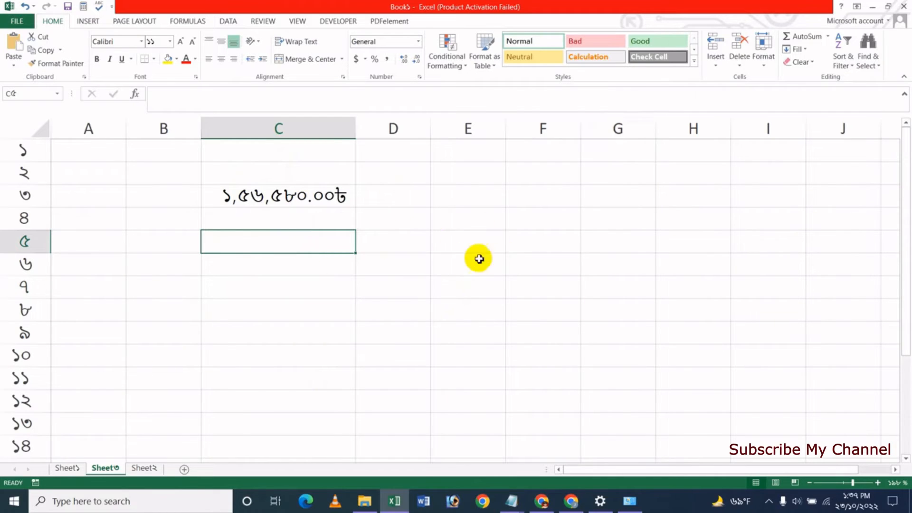
{"action": "left_click", "coordinate": [490, 242]}
{"action": "left_click_drag", "start_coordinate": [504, 127], "coordinate": [573, 132]}
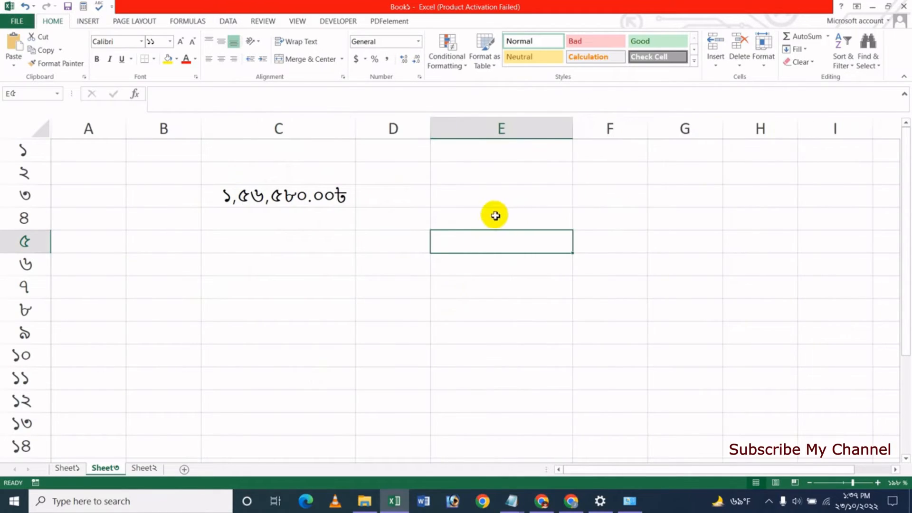
{"action": "left_click", "coordinate": [496, 216]}
{"action": "type", "text": "15"}
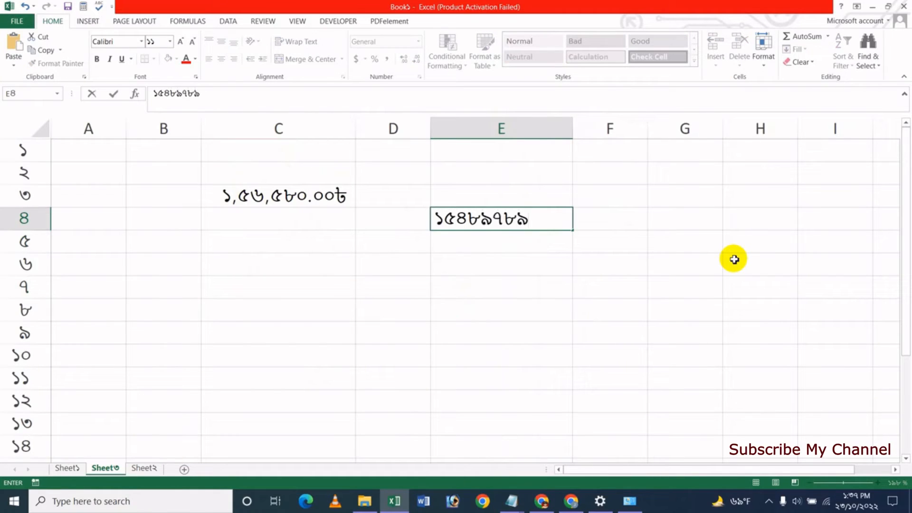
{"action": "key", "text": "Return"}
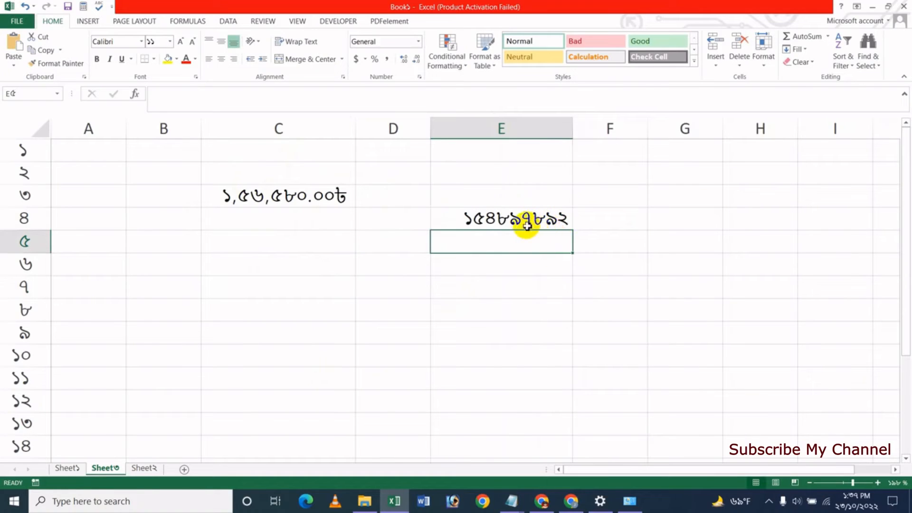
Apply the Bangla (Bangladesh) accounting format to cell E4 and widen column E to fit the full amount
{"action": "left_click", "coordinate": [495, 297]}
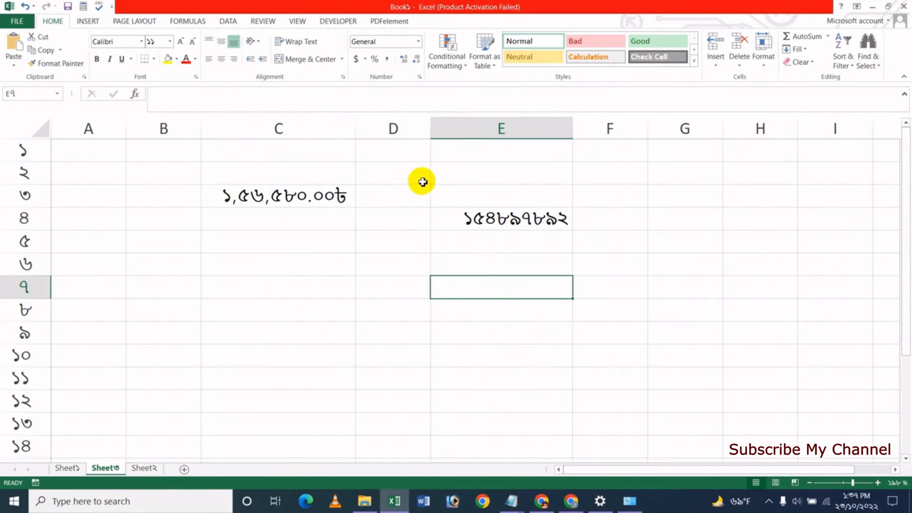
{"action": "left_click", "coordinate": [532, 219]}
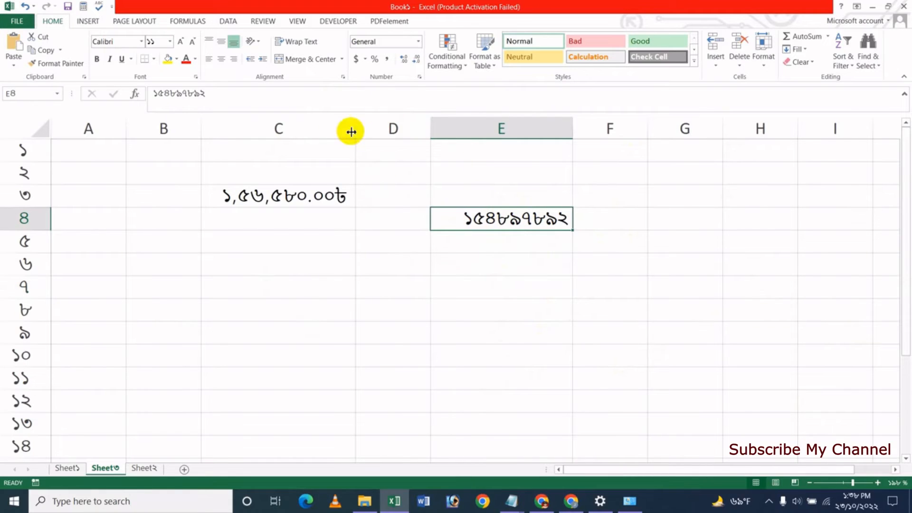
{"action": "left_click", "coordinate": [365, 60]}
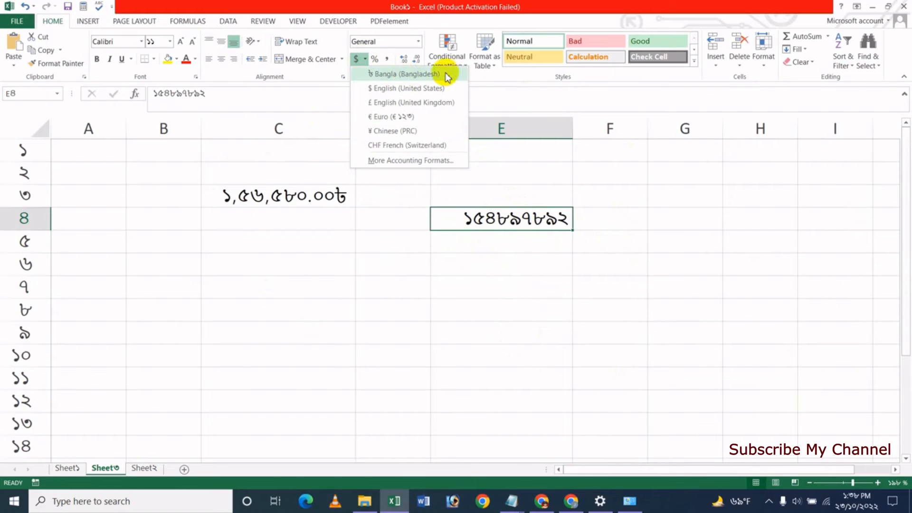
{"action": "left_click", "coordinate": [424, 76]}
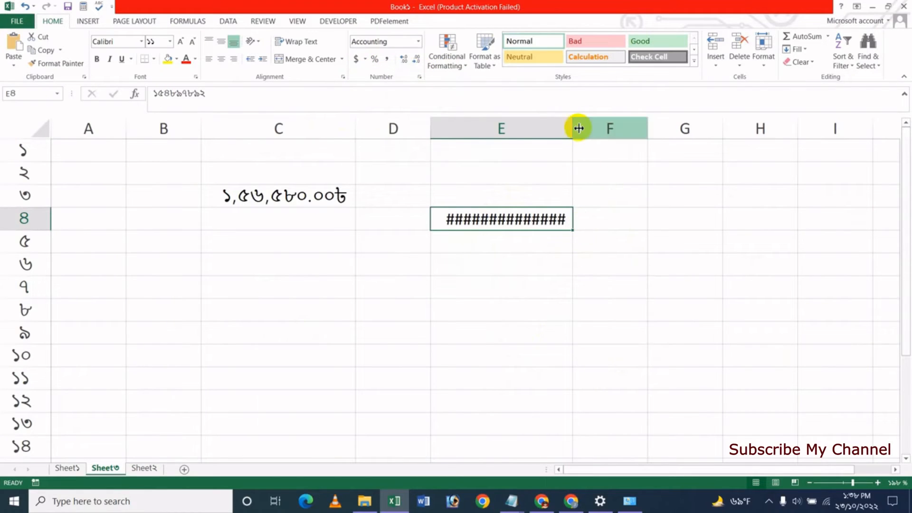
{"action": "left_click_drag", "start_coordinate": [573, 127], "coordinate": [628, 129]}
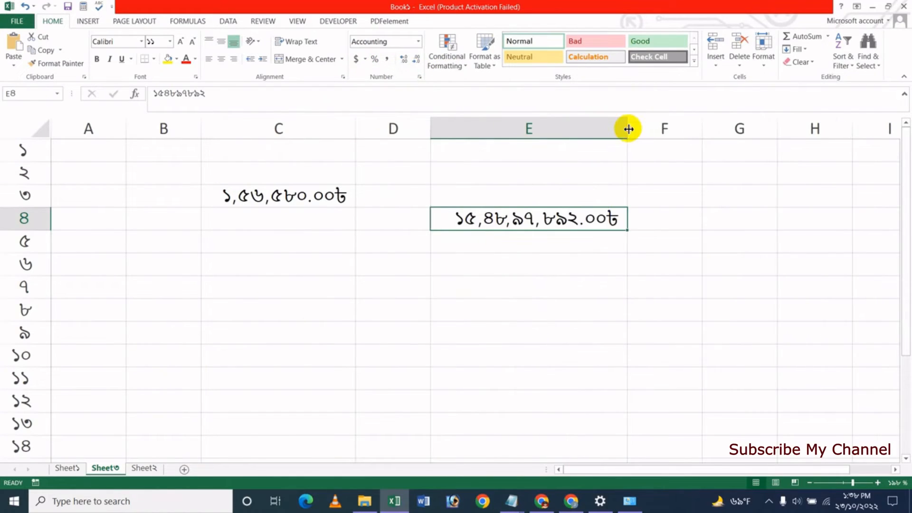
{"action": "left_click", "coordinate": [531, 287]}
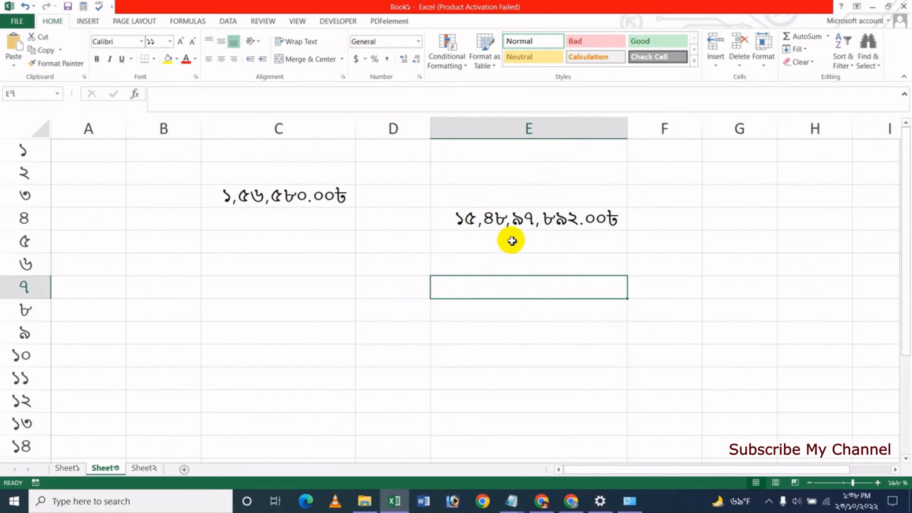
Remove both decimal places from the taka amount in cell E4
{"action": "left_click", "coordinate": [525, 221]}
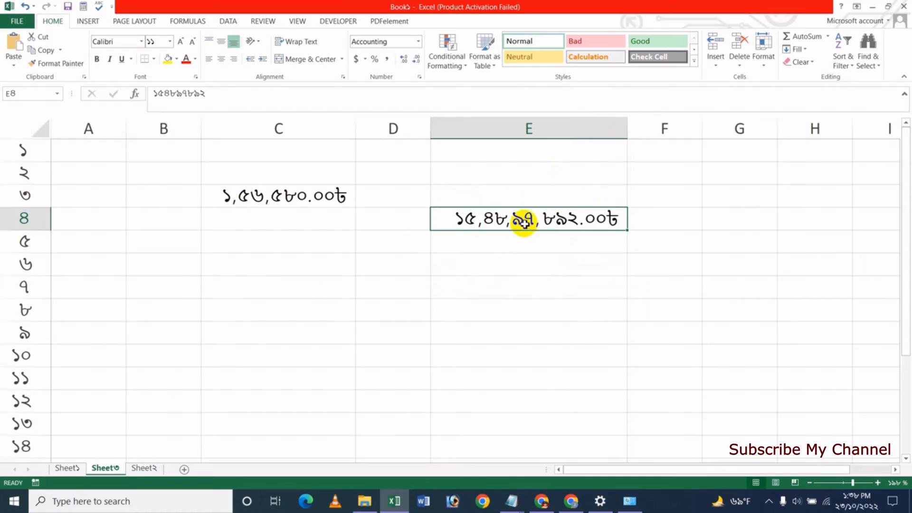
{"action": "left_click", "coordinate": [416, 59]}
{"action": "left_click", "coordinate": [416, 60]}
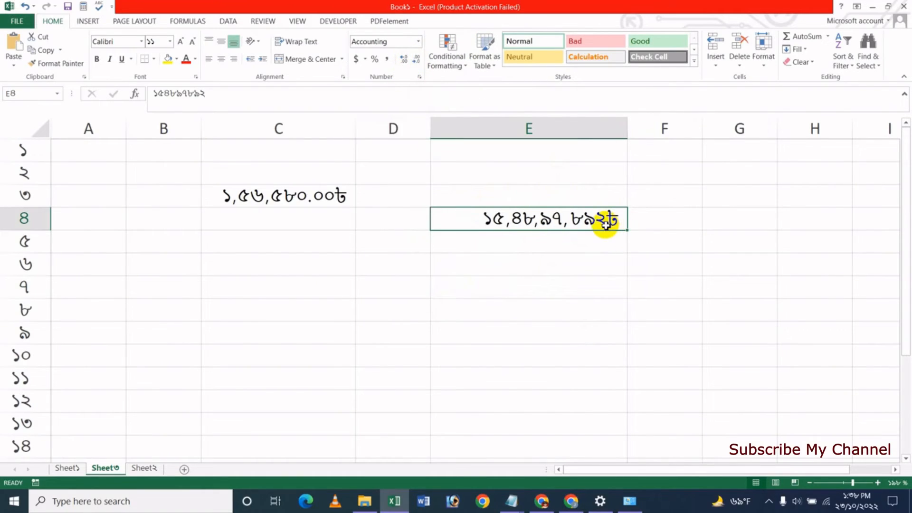
Restore two decimal places to the taka amount in cell E4
{"action": "left_click", "coordinate": [405, 60]}
{"action": "left_click", "coordinate": [405, 59]}
{"action": "left_click", "coordinate": [539, 311]}
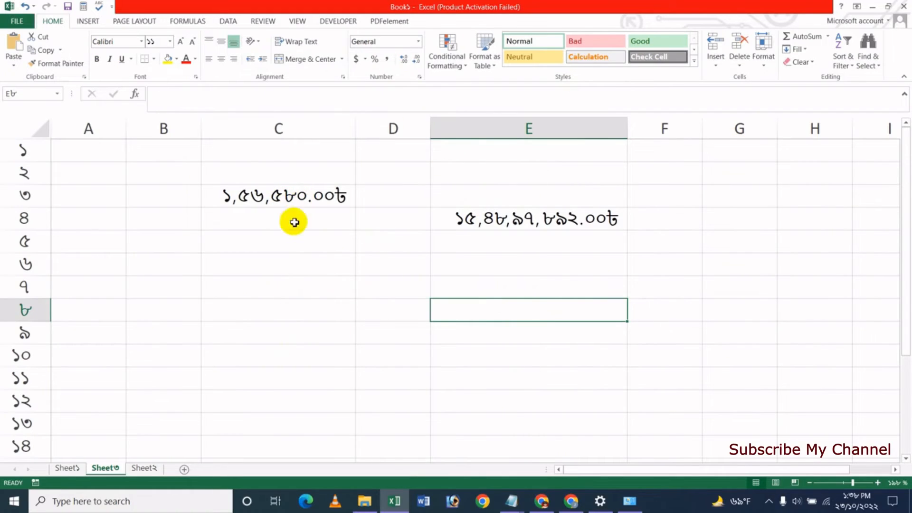
{"action": "left_click", "coordinate": [522, 221]}
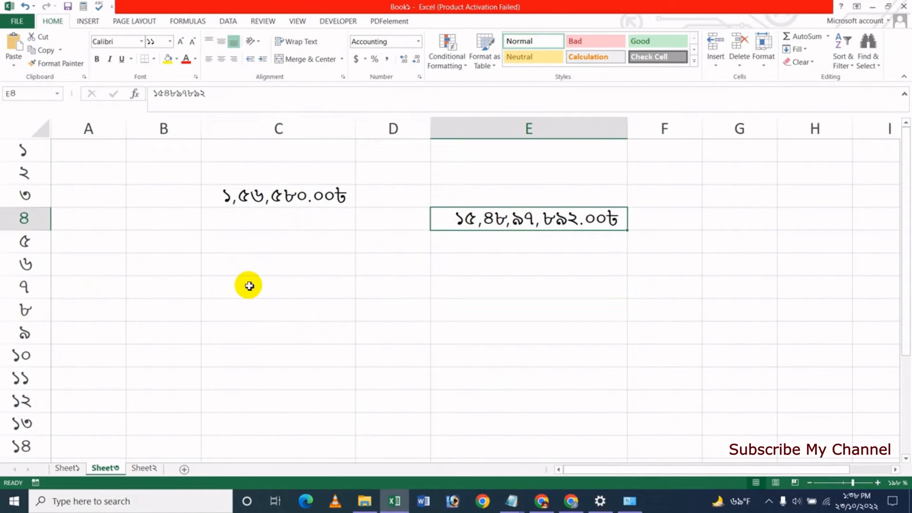
{"action": "left_click", "coordinate": [275, 266]}
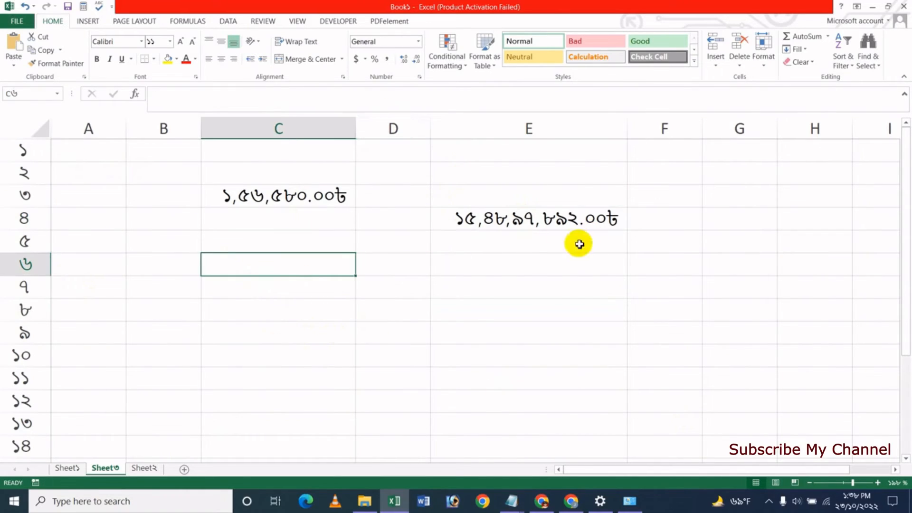
{"action": "left_click", "coordinate": [547, 219]}
{"action": "left_click", "coordinate": [257, 192]}
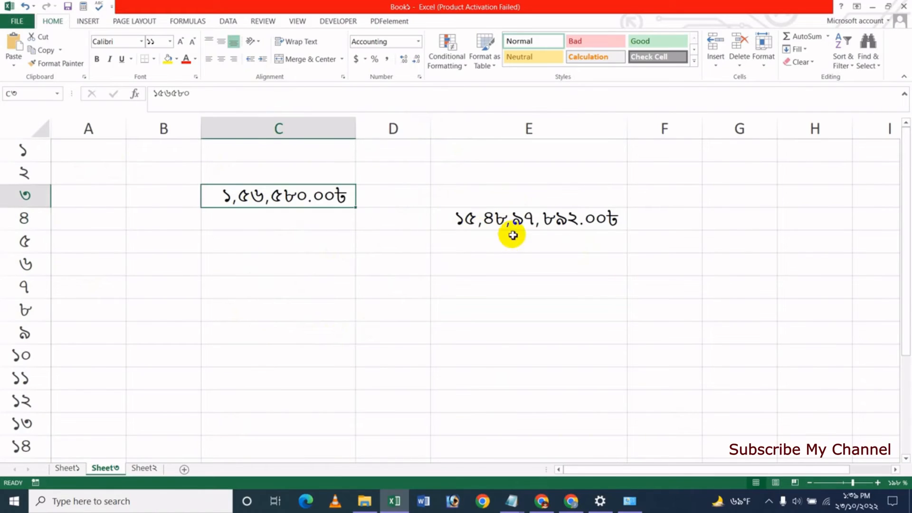
{"action": "left_click", "coordinate": [528, 225]}
{"action": "left_click", "coordinate": [447, 274]}
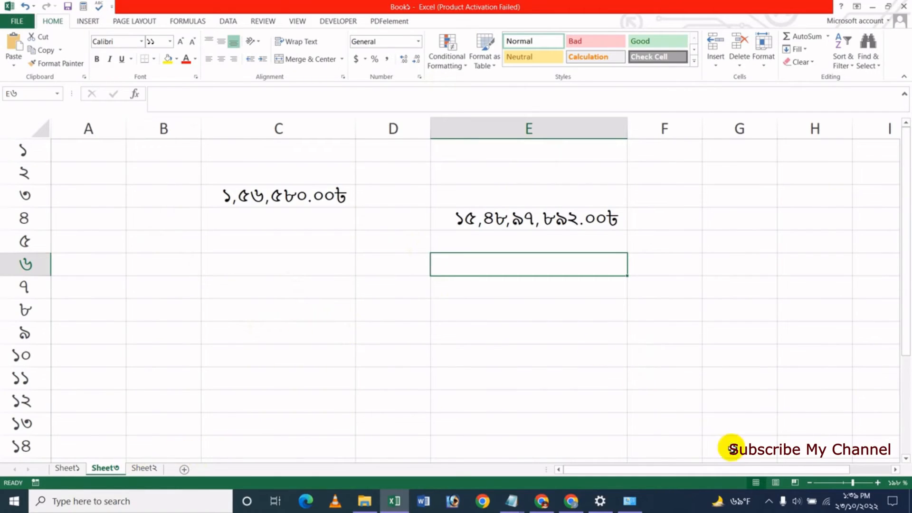
{"action": "left_click", "coordinate": [101, 498]}
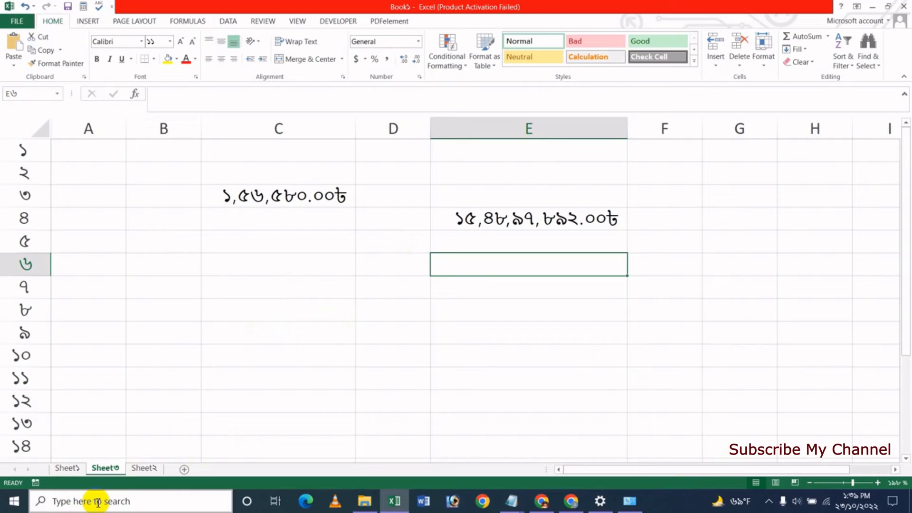
{"action": "left_click", "coordinate": [13, 502]}
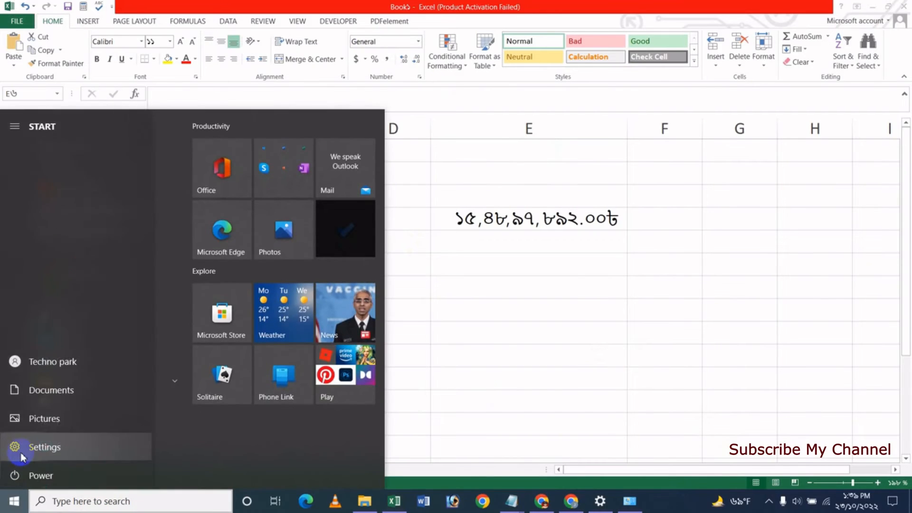
{"action": "left_click", "coordinate": [521, 378]}
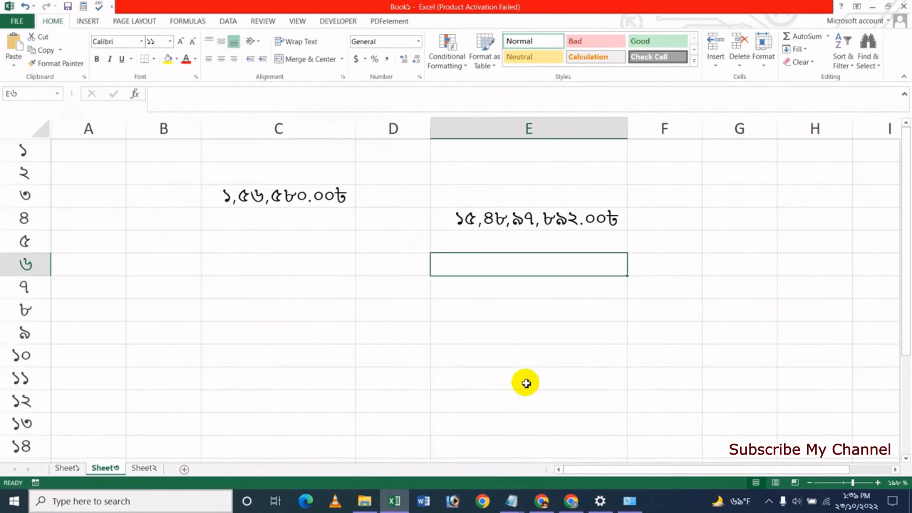
Switch to the Windows Date & time settings from the taskbar clock and open the date, time and regional formatting settings
{"action": "left_click", "coordinate": [881, 503]}
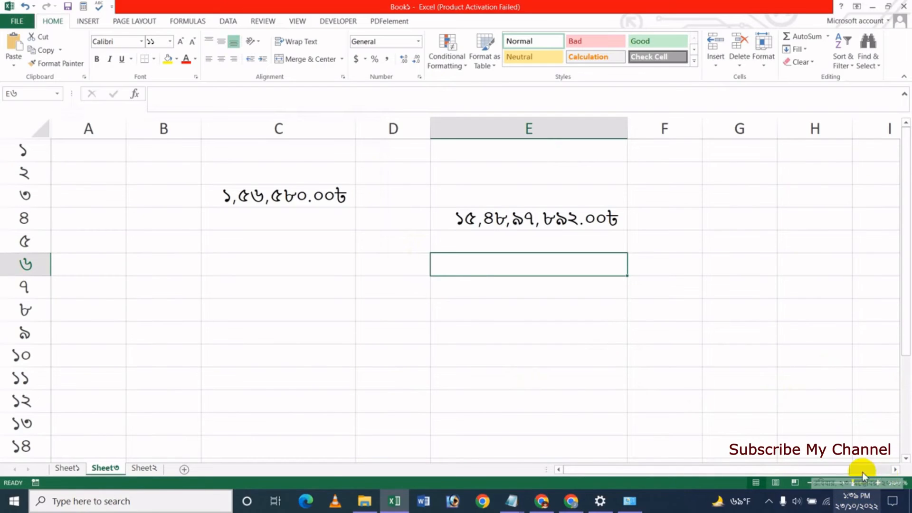
{"action": "right_click", "coordinate": [856, 504]}
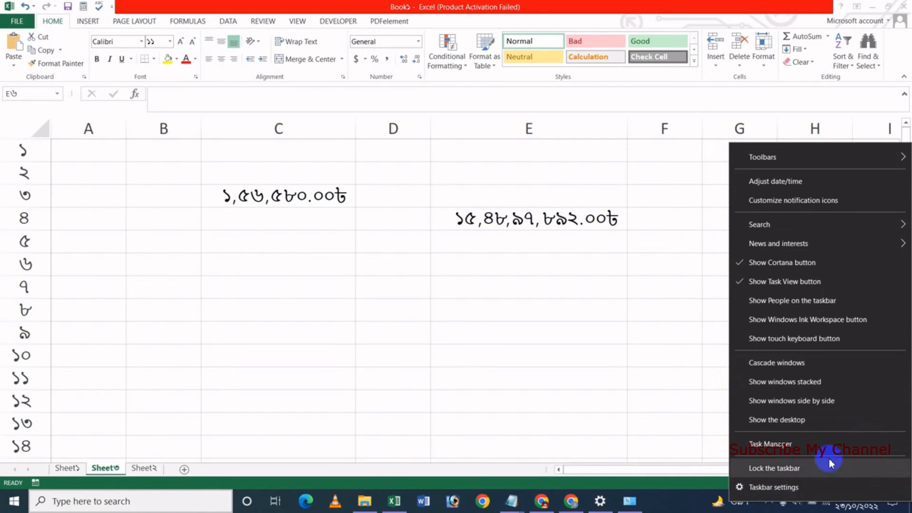
{"action": "left_click", "coordinate": [781, 183]}
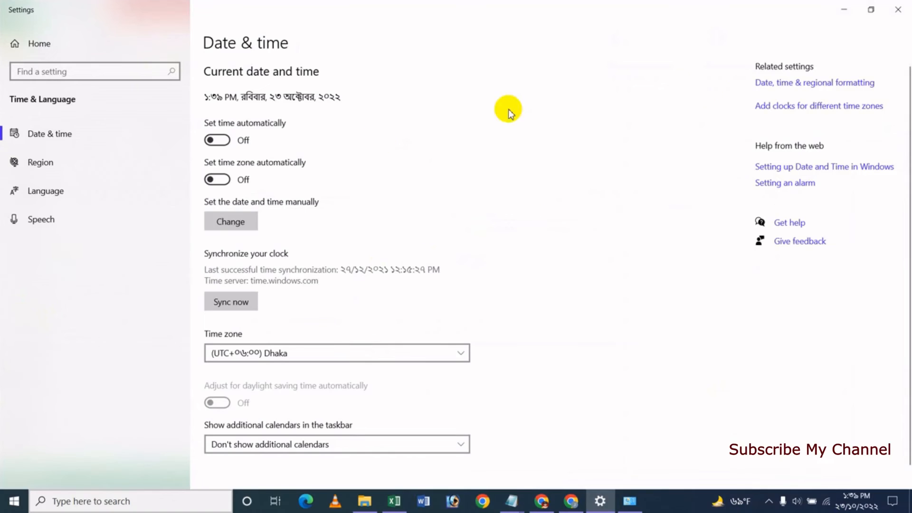
{"action": "left_click", "coordinate": [824, 88]}
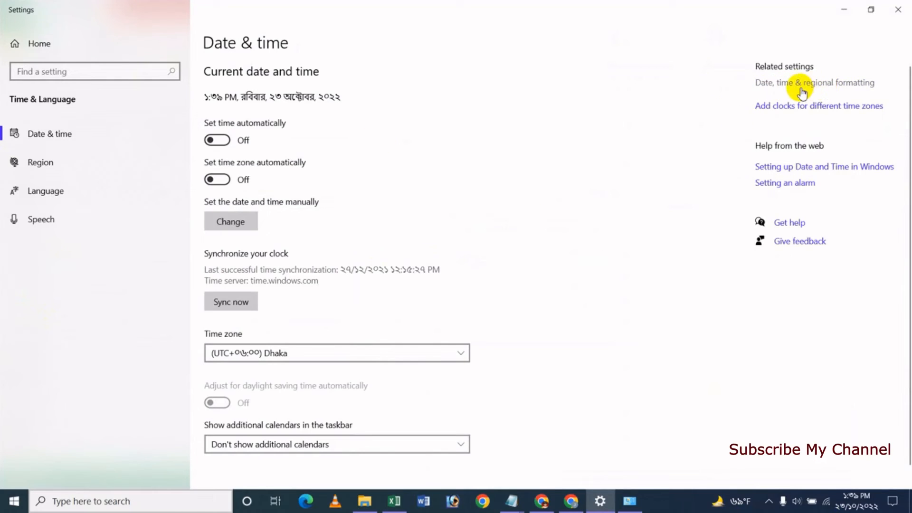